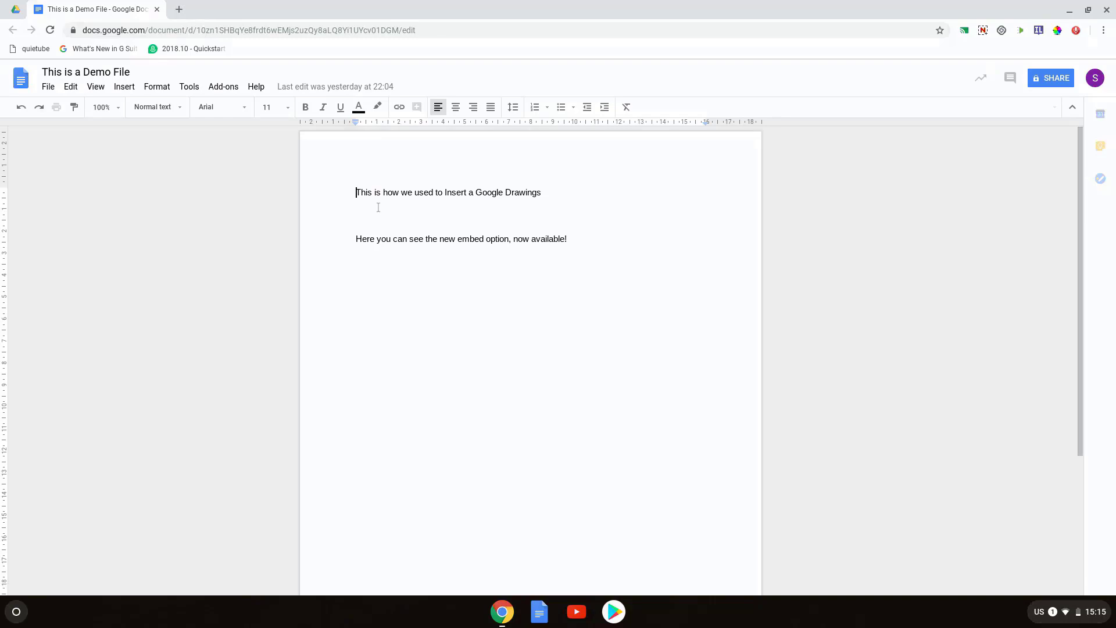
Step: Start a new drawing on the empty line below the document's first sentence
left_click(378, 207)
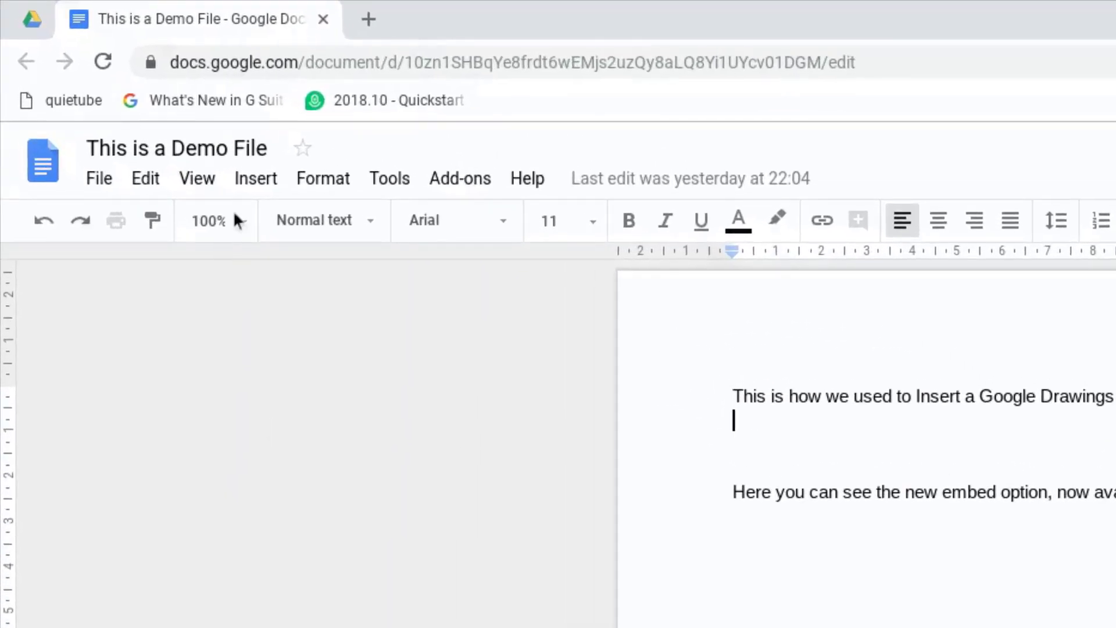
left_click(256, 185)
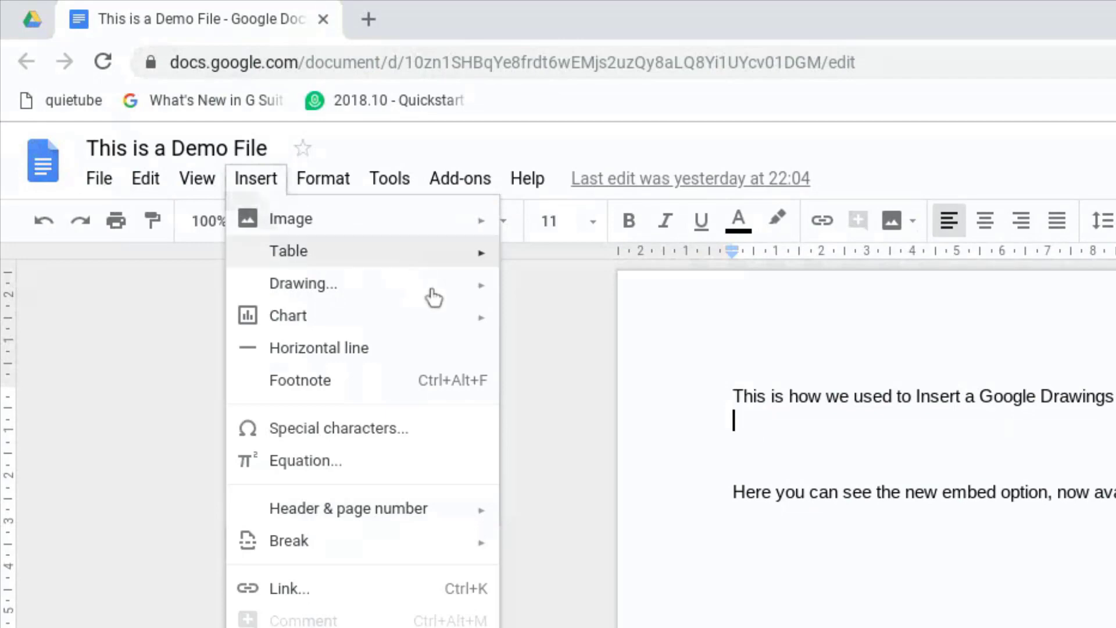
mouse_move(442, 301)
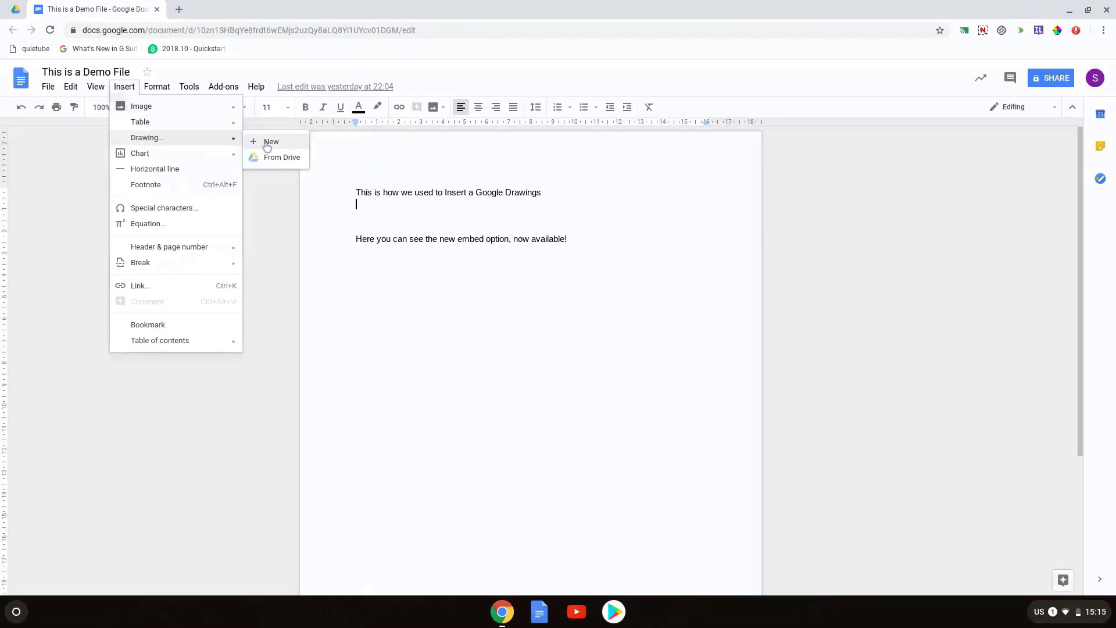
left_click(268, 145)
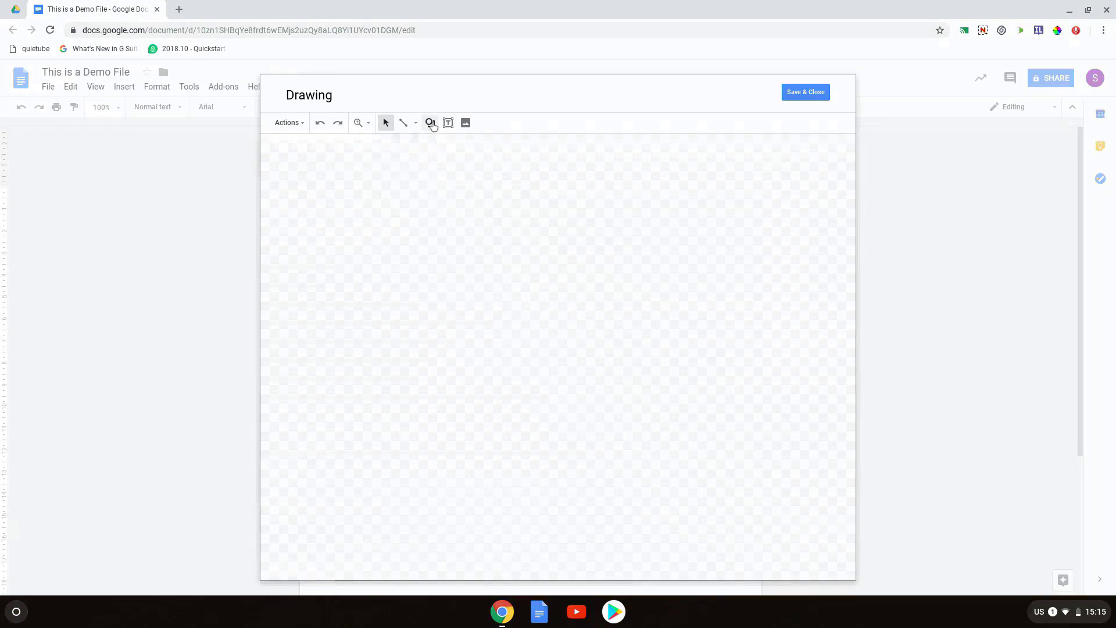
Step: Draw a rounded square on the drawing canvas
left_click(431, 123)
mouse_move(448, 144)
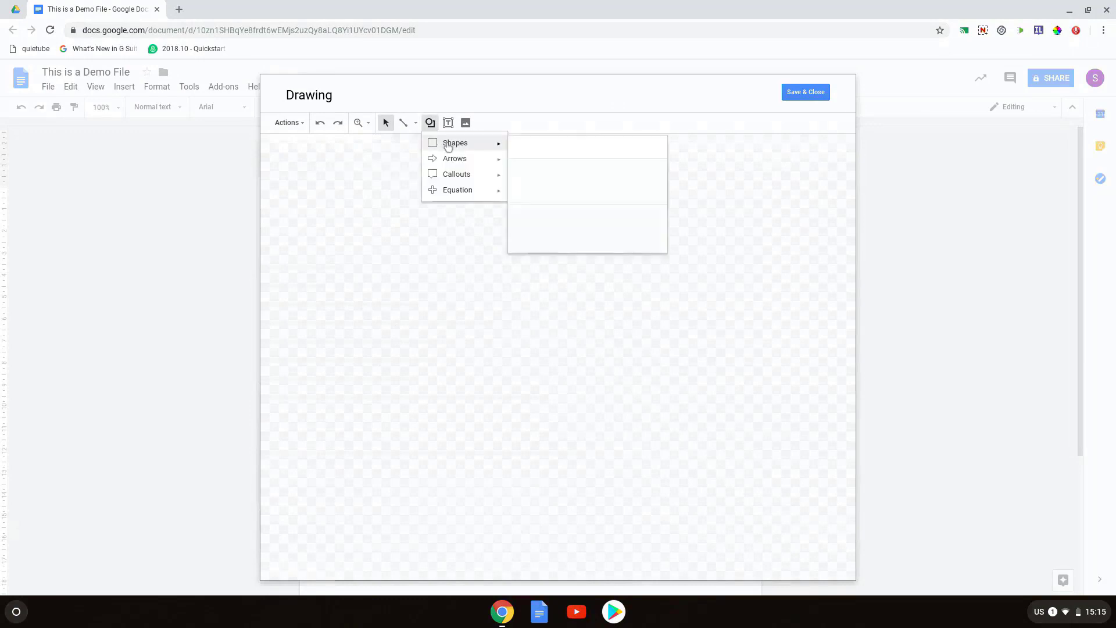
left_click(530, 150)
left_click_drag(420, 236, 525, 340)
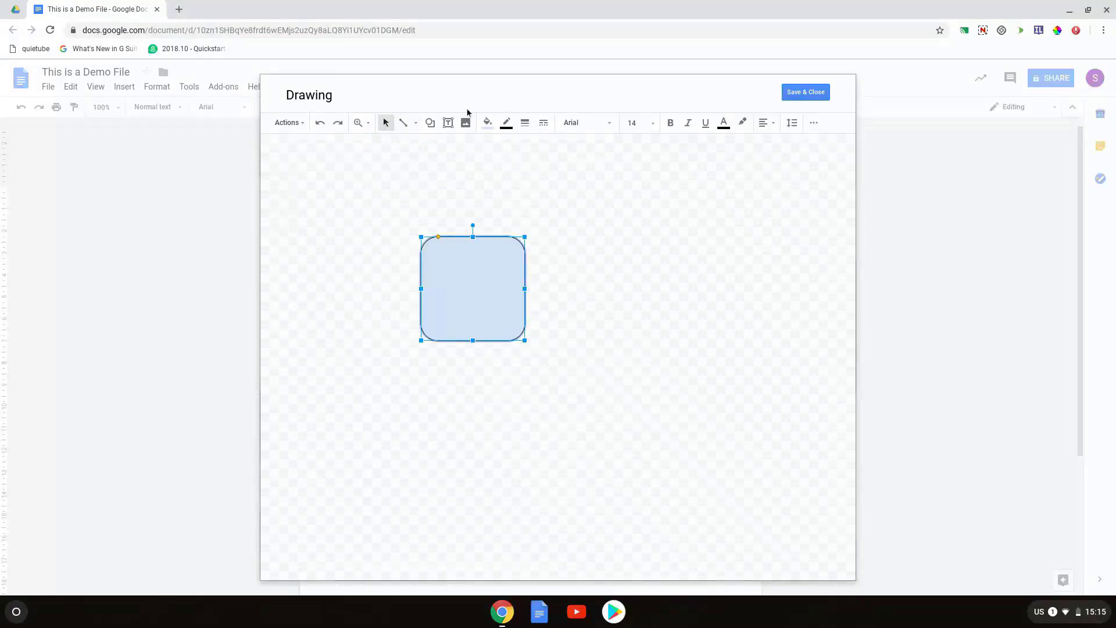
Step: Fill the rounded square with red, move it toward the canvas centre, and save the drawing into the document
left_click(485, 125)
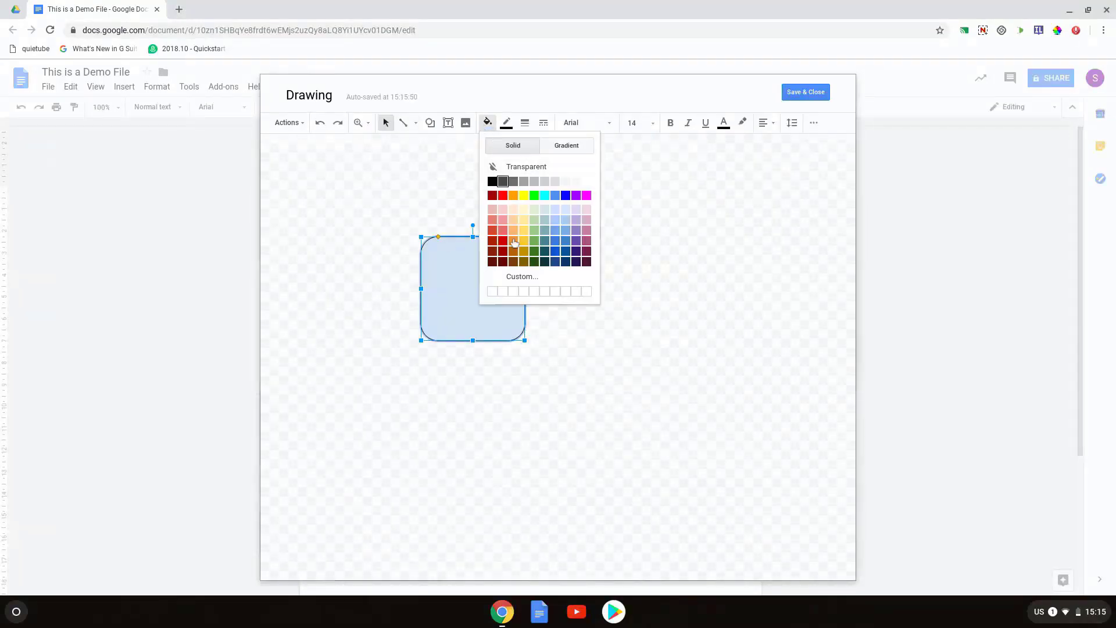
left_click(505, 245)
left_click_drag(474, 294, 564, 301)
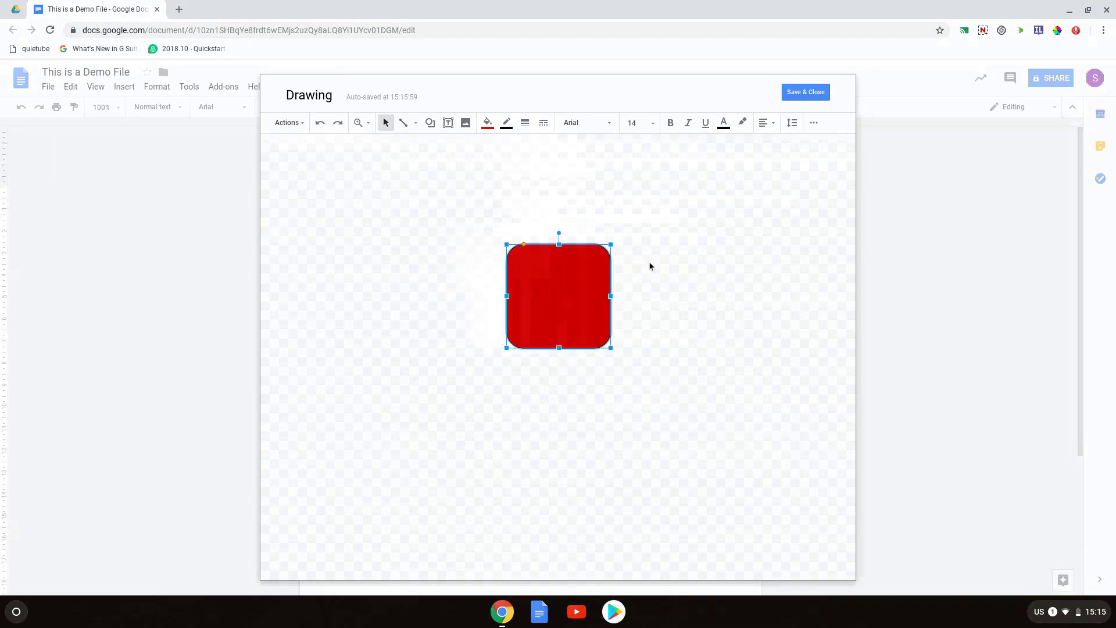
left_click(650, 261)
left_click(804, 97)
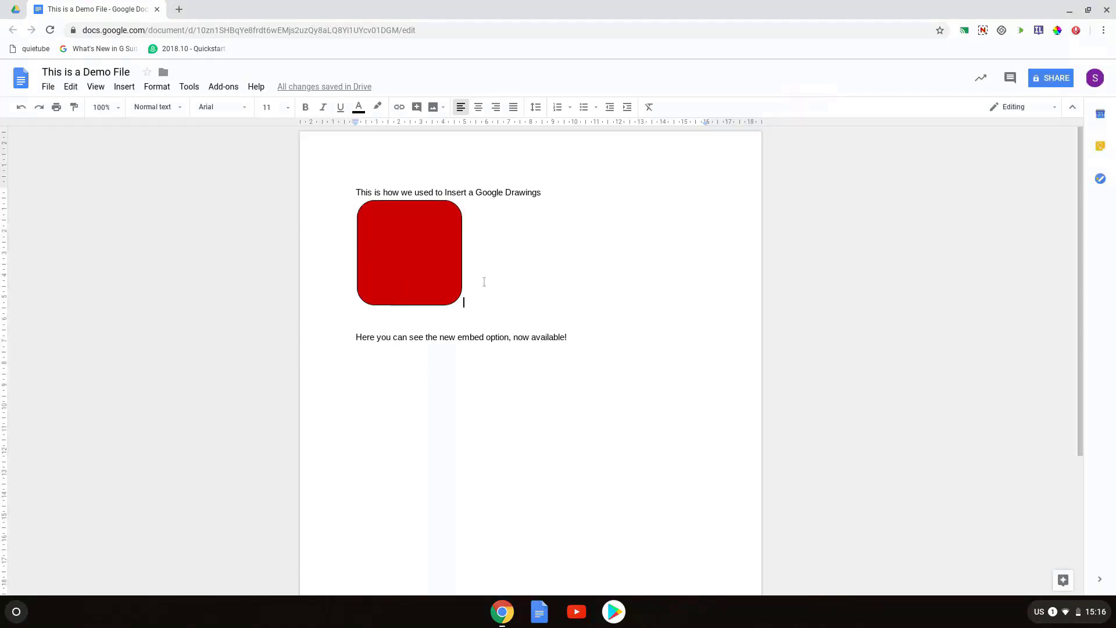
Step: Look through the 2019 - Acer And Appsevents folder in Drive, and return to the red drawing in the document
left_click(15, 10)
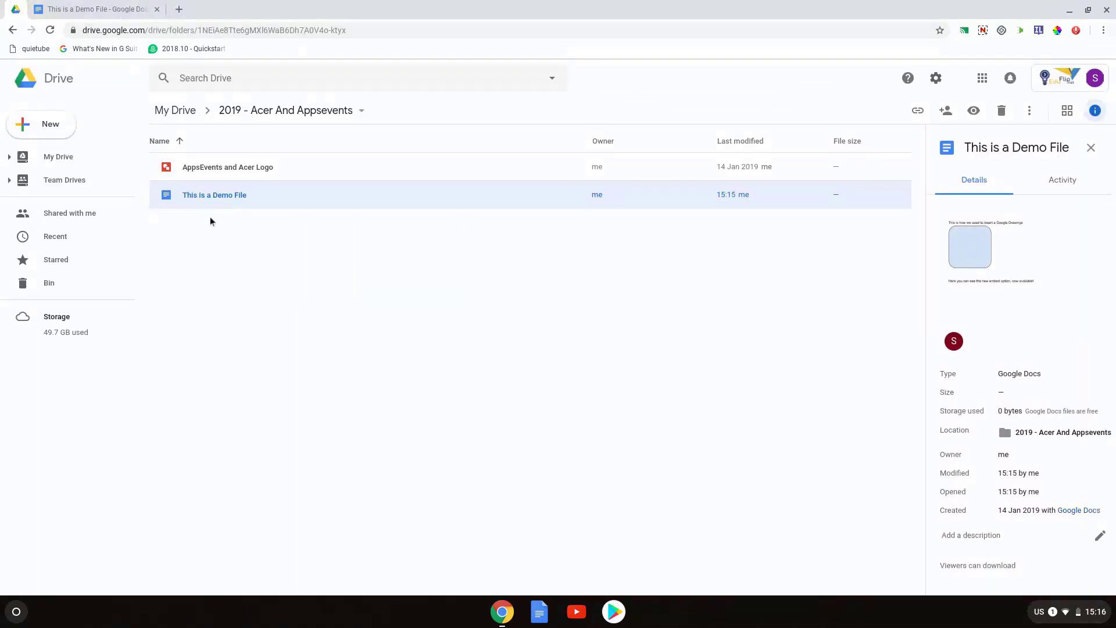
left_click(85, 5)
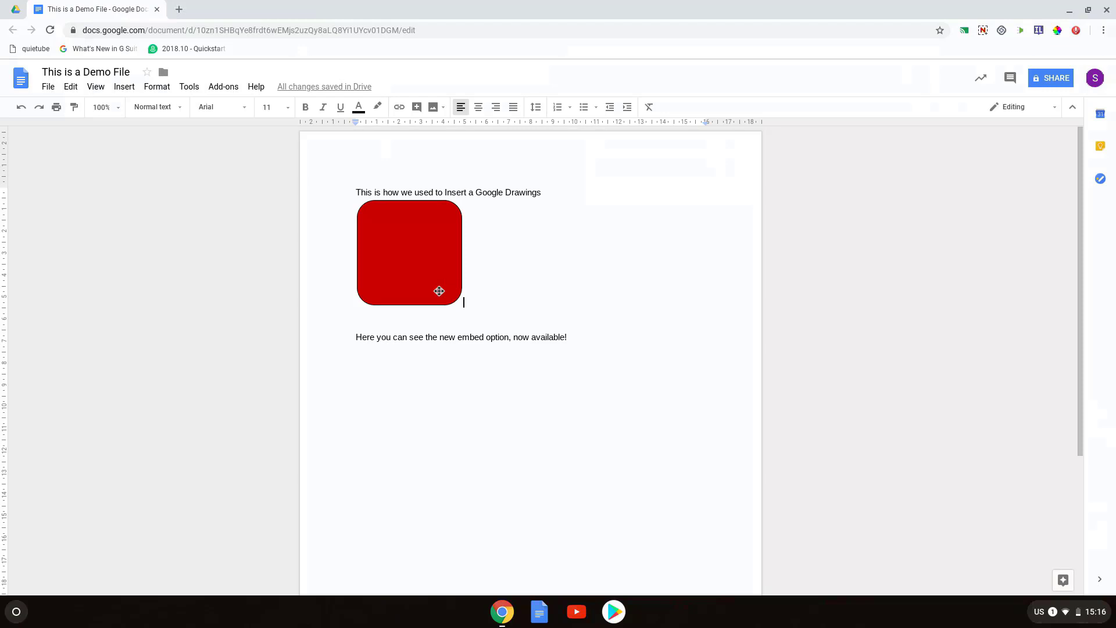
left_click(436, 257)
left_click(518, 259)
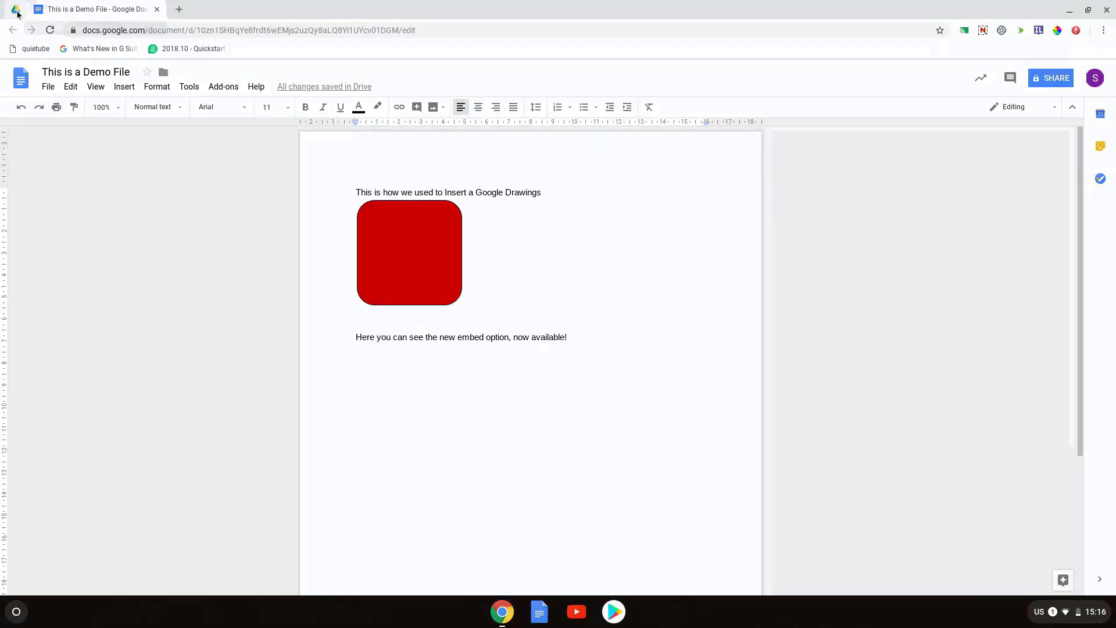
Step: Place the cursor below the document's second sentence, and open the AppsEvents and Acer Logo drawing from Drive to inspect its parts
left_click(361, 357)
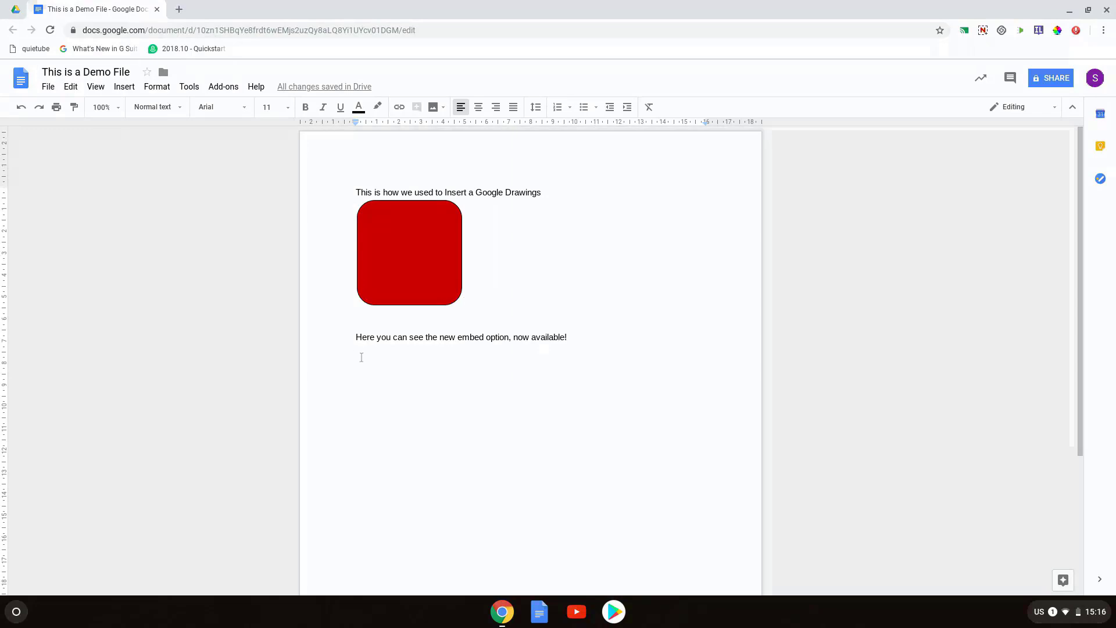
left_click(12, 9)
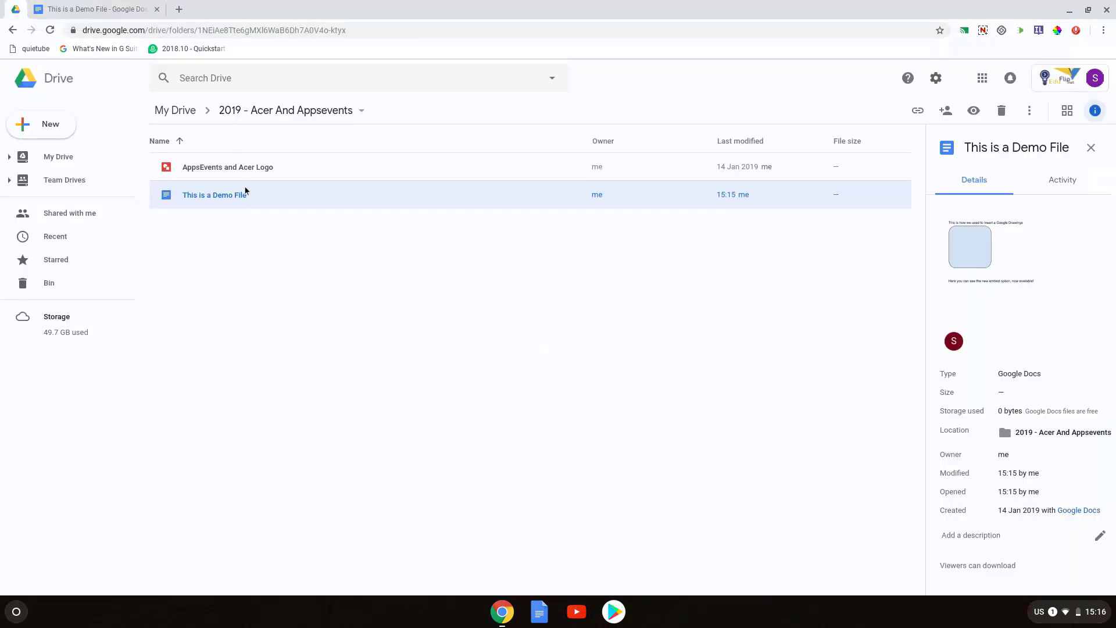
double_click(240, 171)
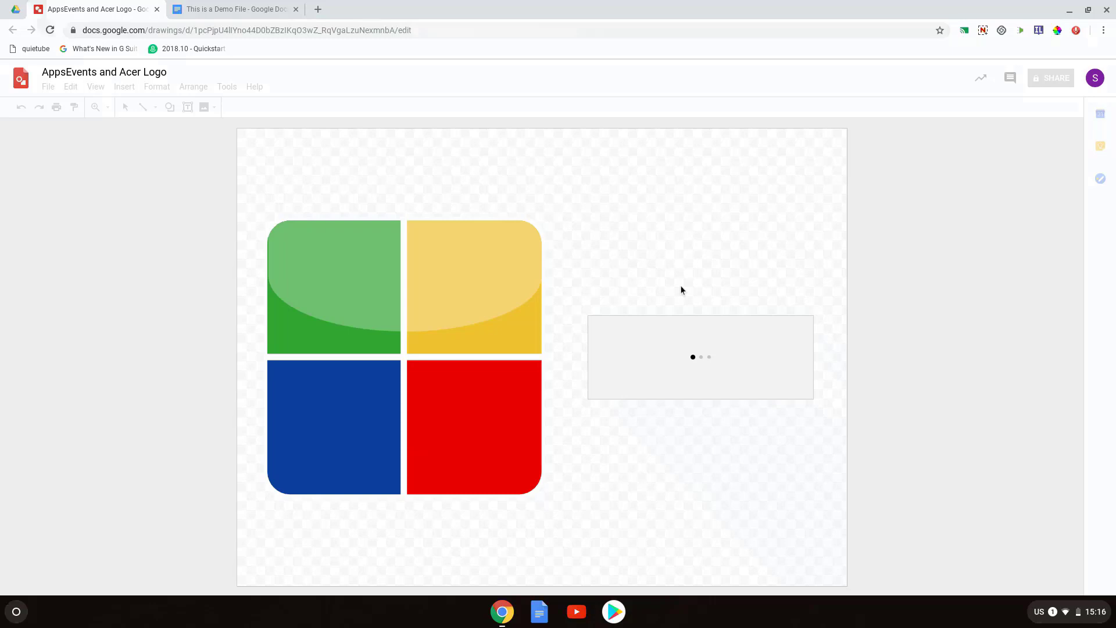
left_click(507, 331)
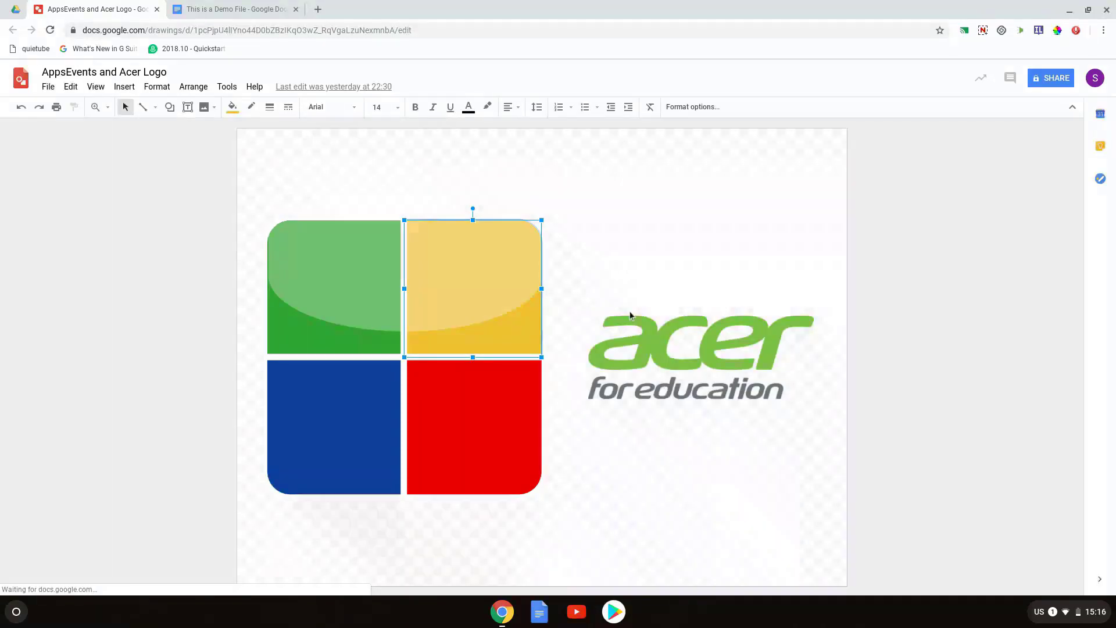
left_click(686, 344)
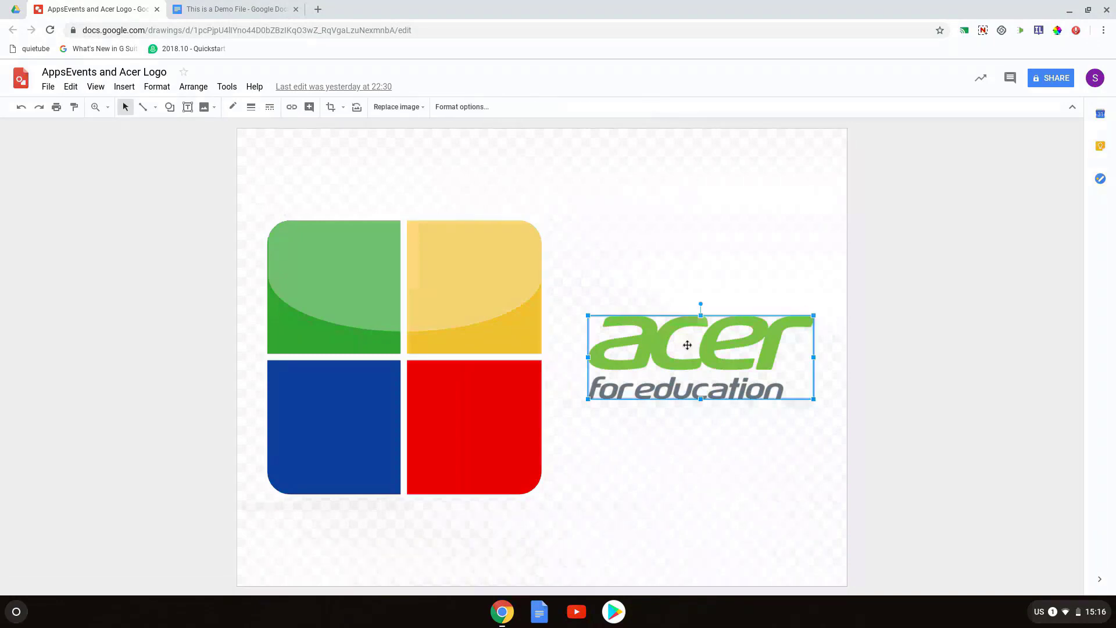
left_click(683, 242)
Step: Insert the AppsEvents and Acer Logo drawing from Drive into This is a Demo File with Link to source
left_click(235, 9)
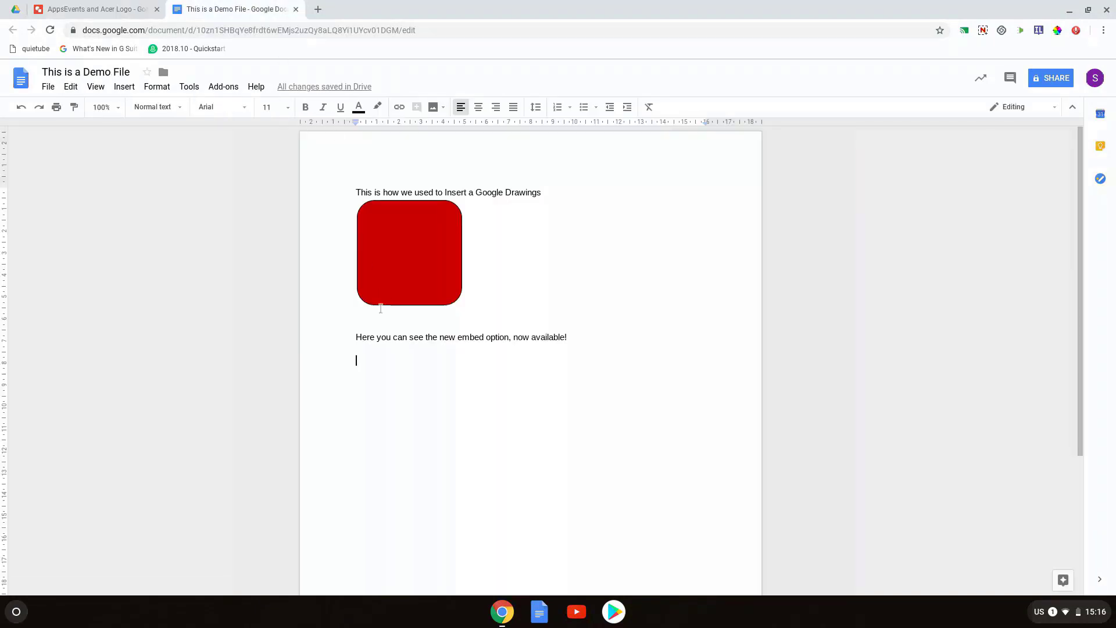
left_click(125, 90)
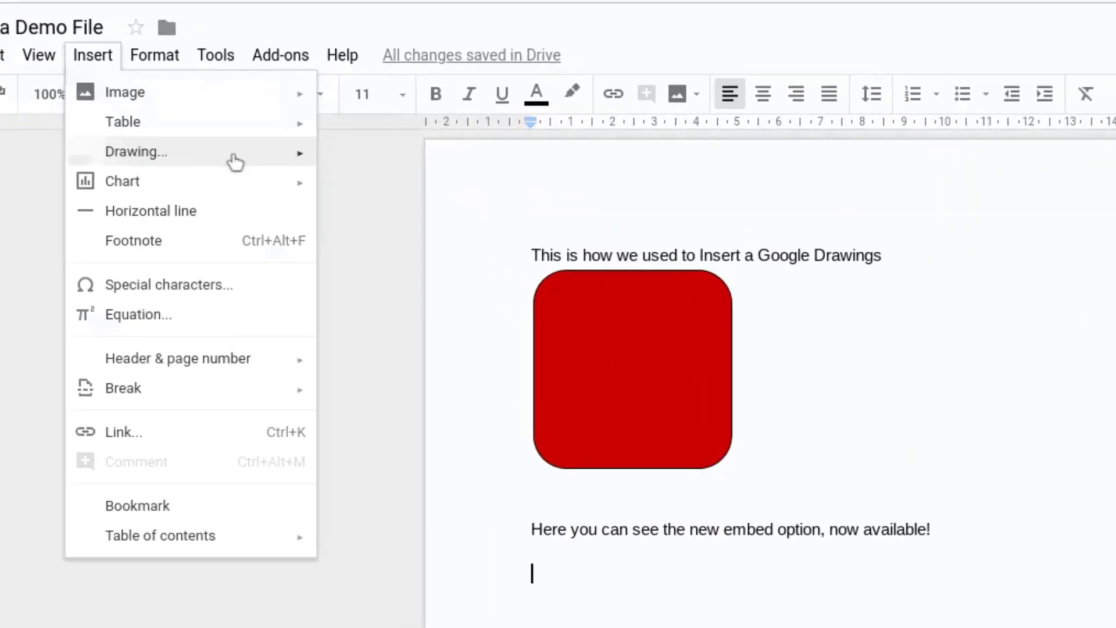
mouse_move(235, 163)
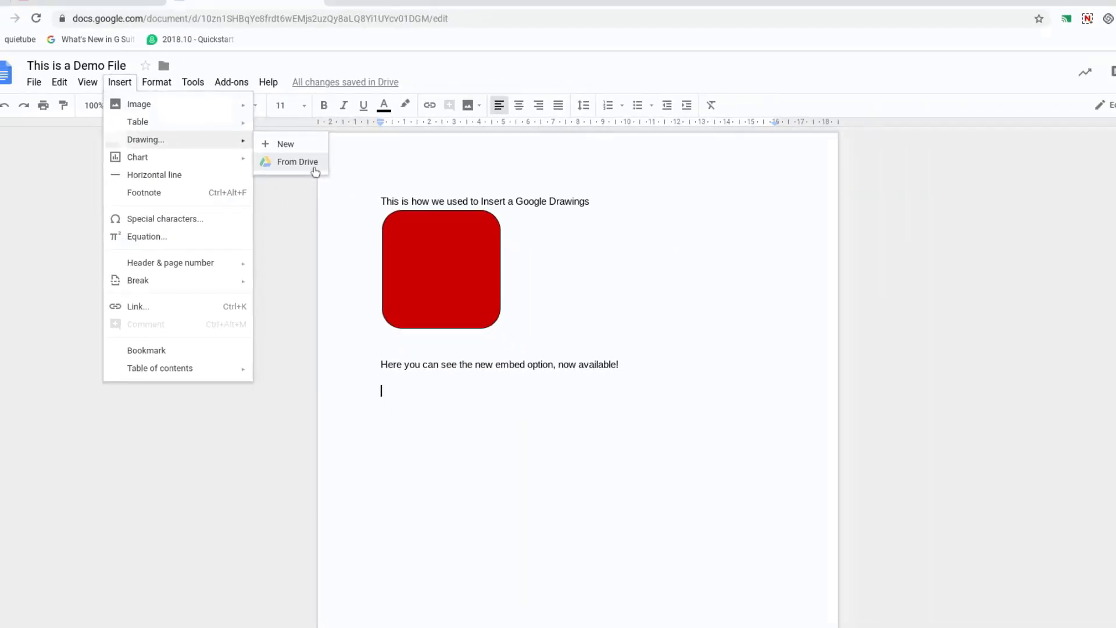
left_click(271, 163)
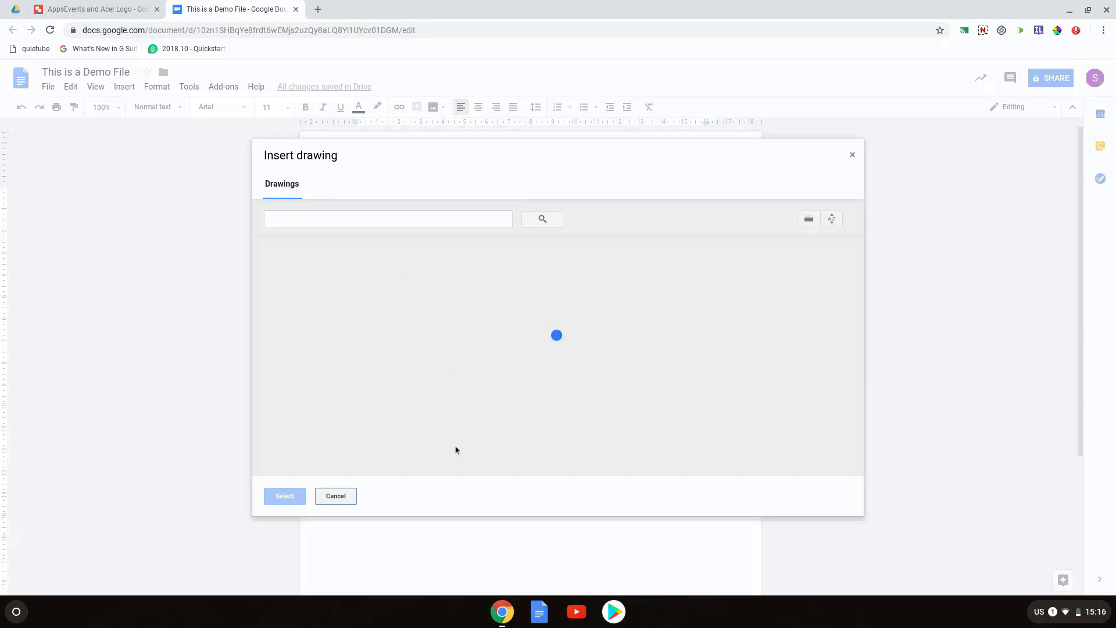
left_click(809, 220)
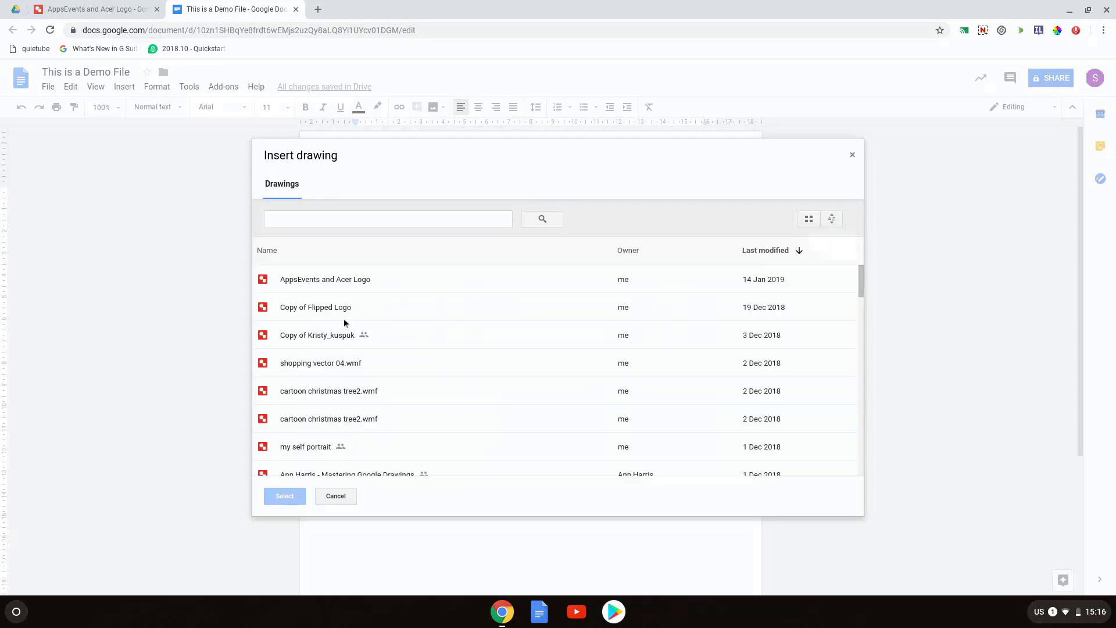
left_click(348, 280)
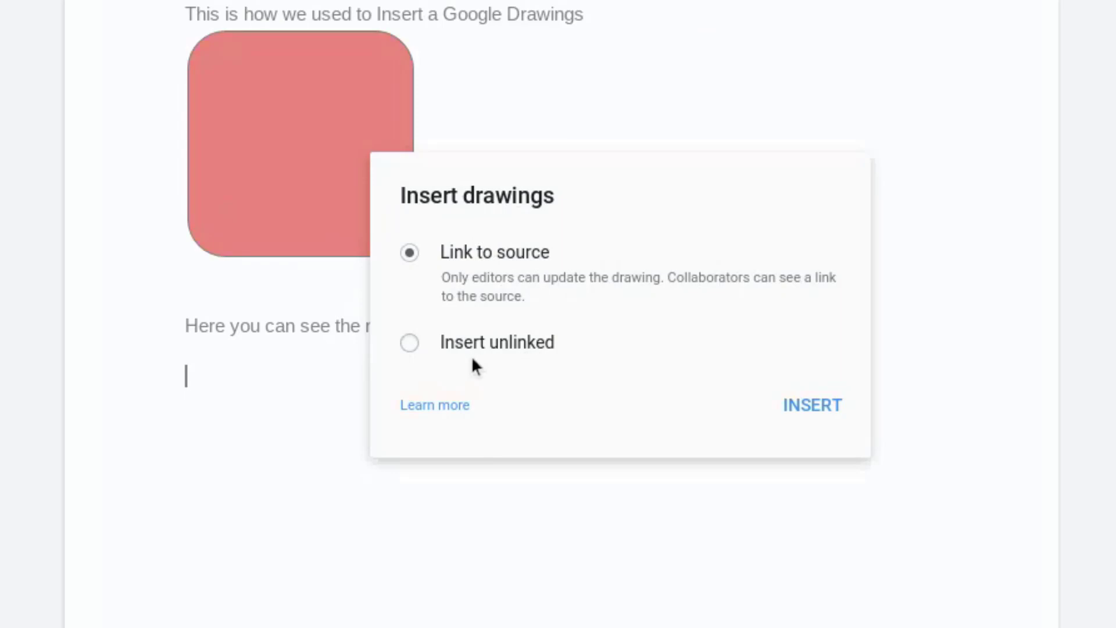
left_click(536, 339)
left_click(486, 255)
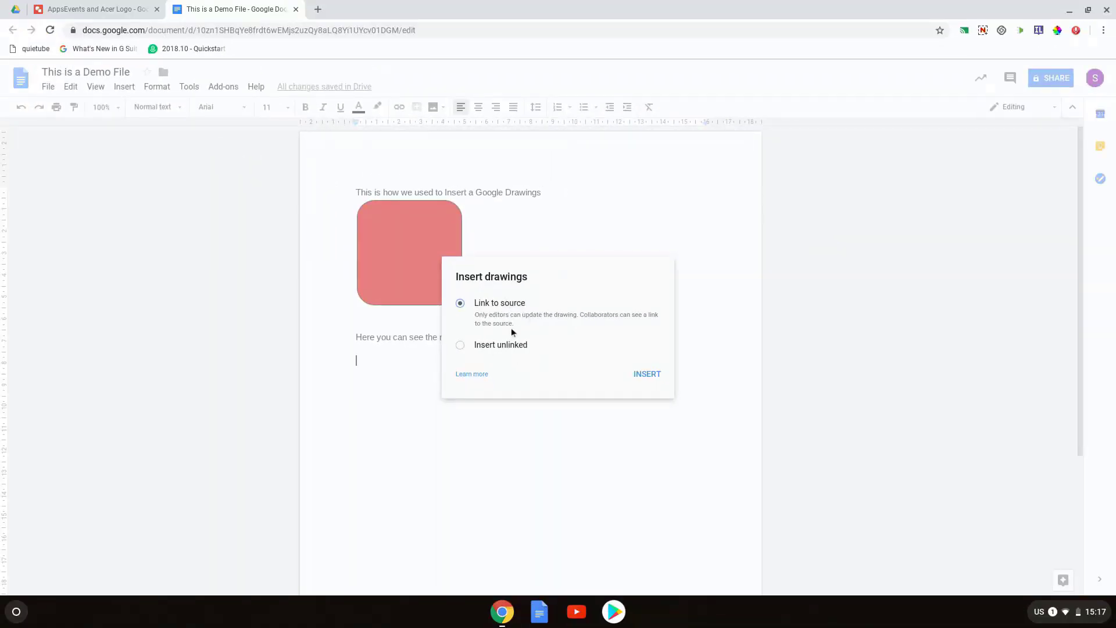
left_click(643, 381)
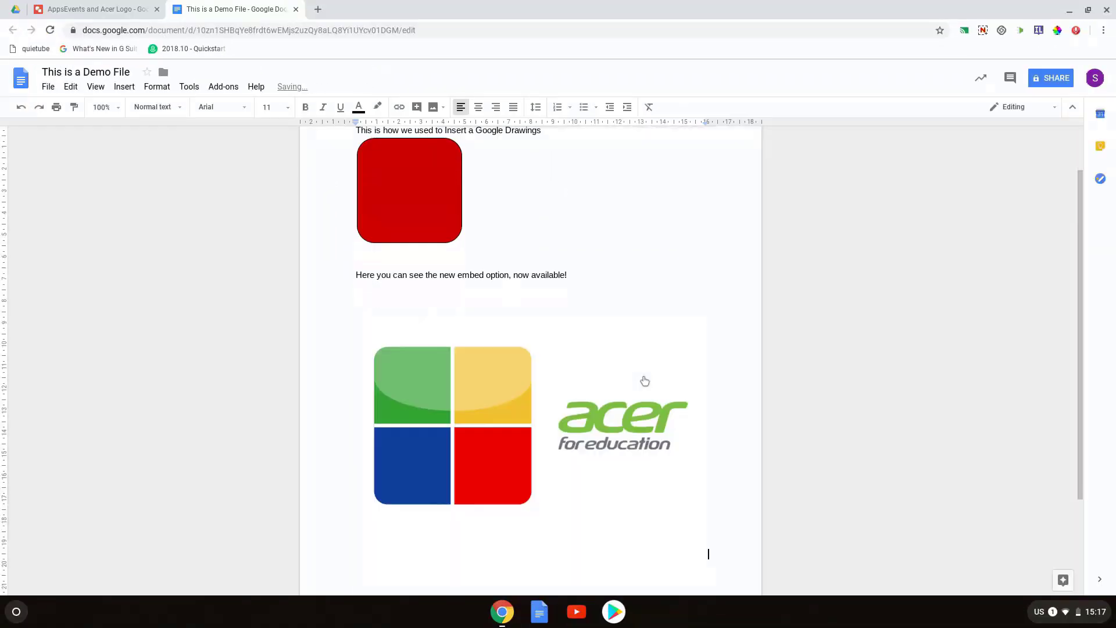
Step: In the source logo drawing, fill the red square with light purple and the blue square with orange
left_click(83, 8)
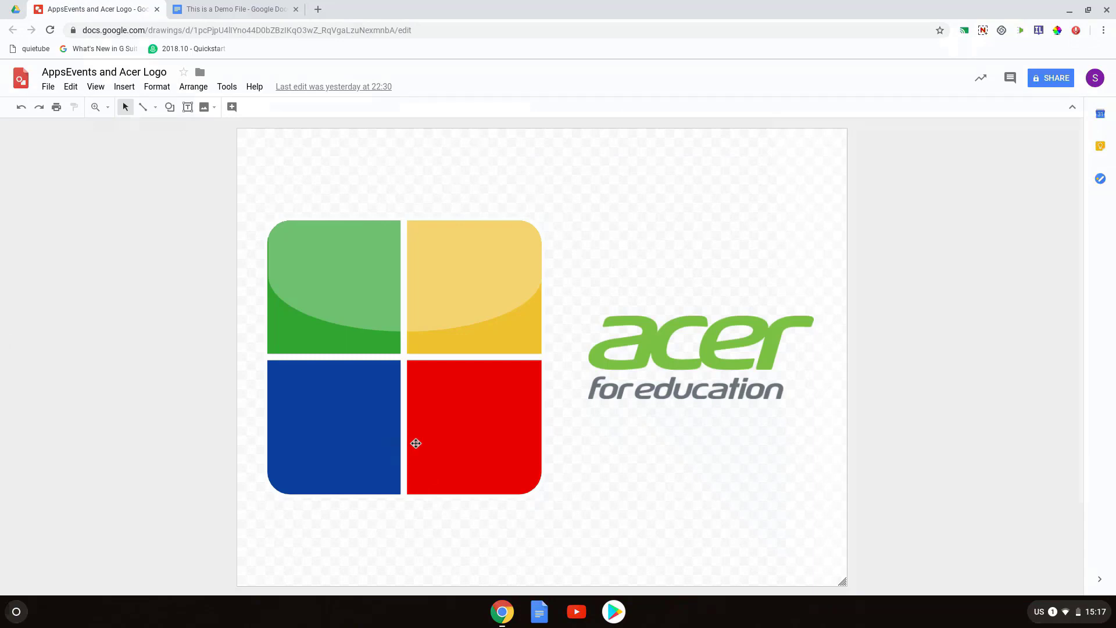
left_click(452, 420)
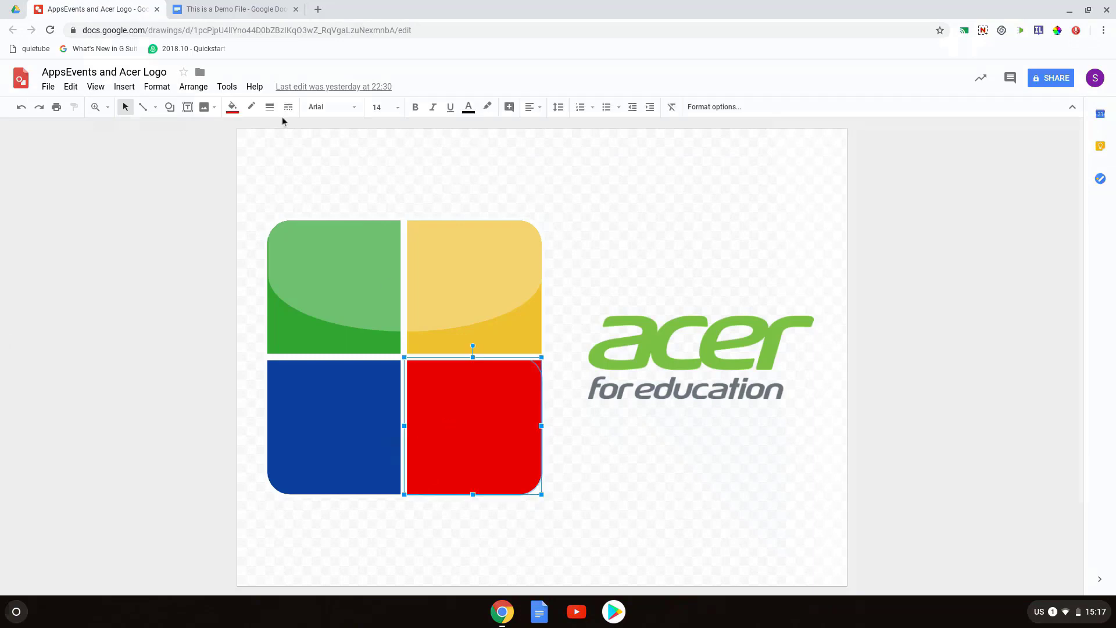
left_click(232, 107)
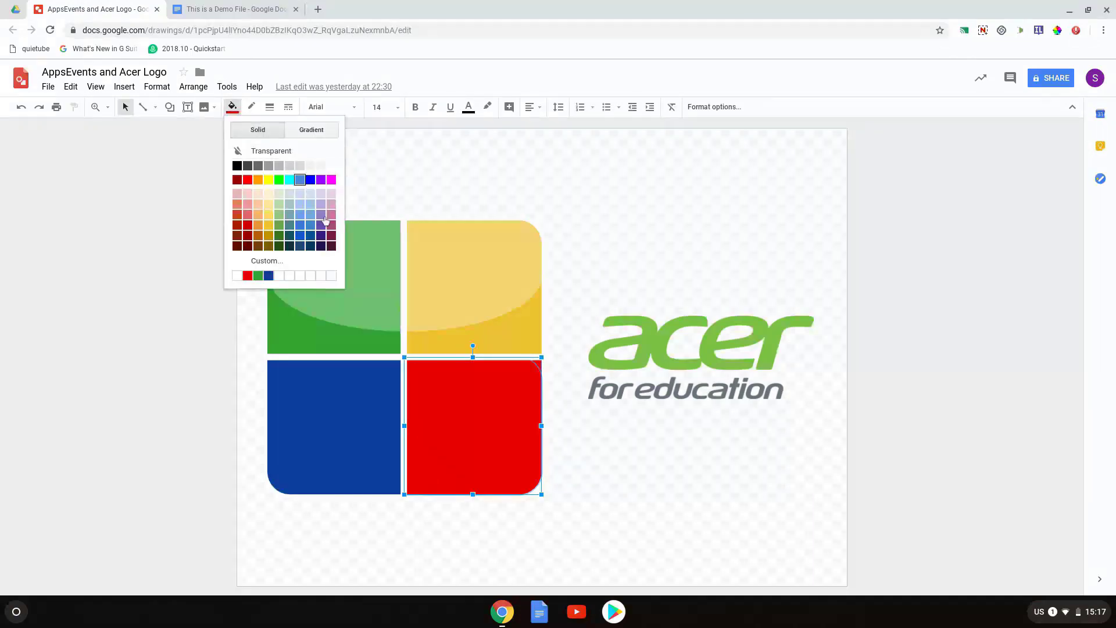
left_click(323, 215)
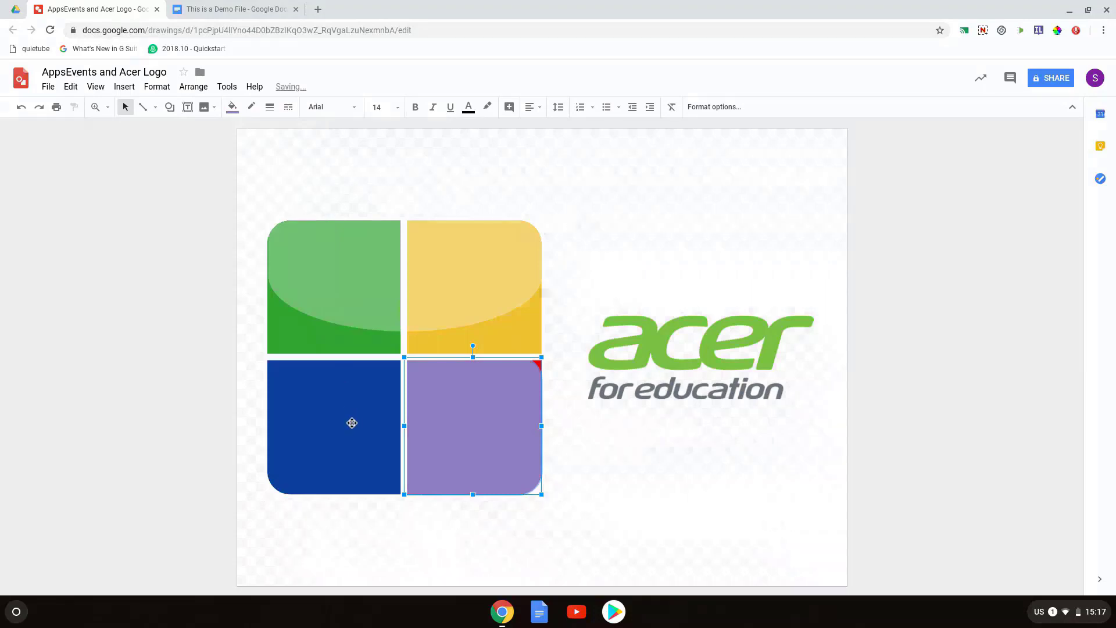
left_click(352, 423)
left_click(232, 106)
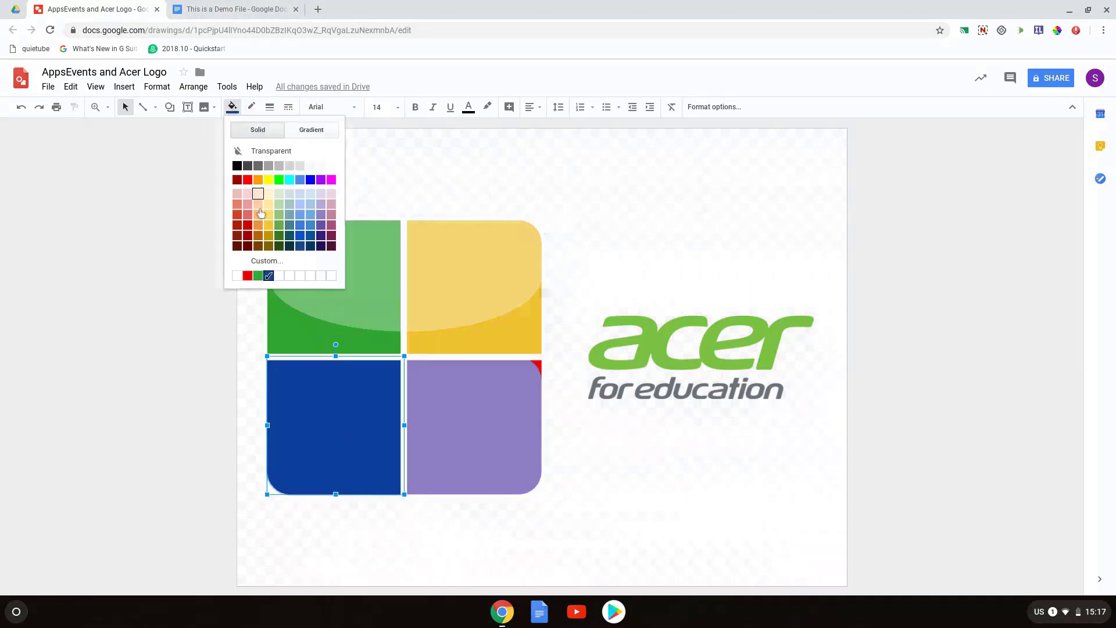
left_click(258, 225)
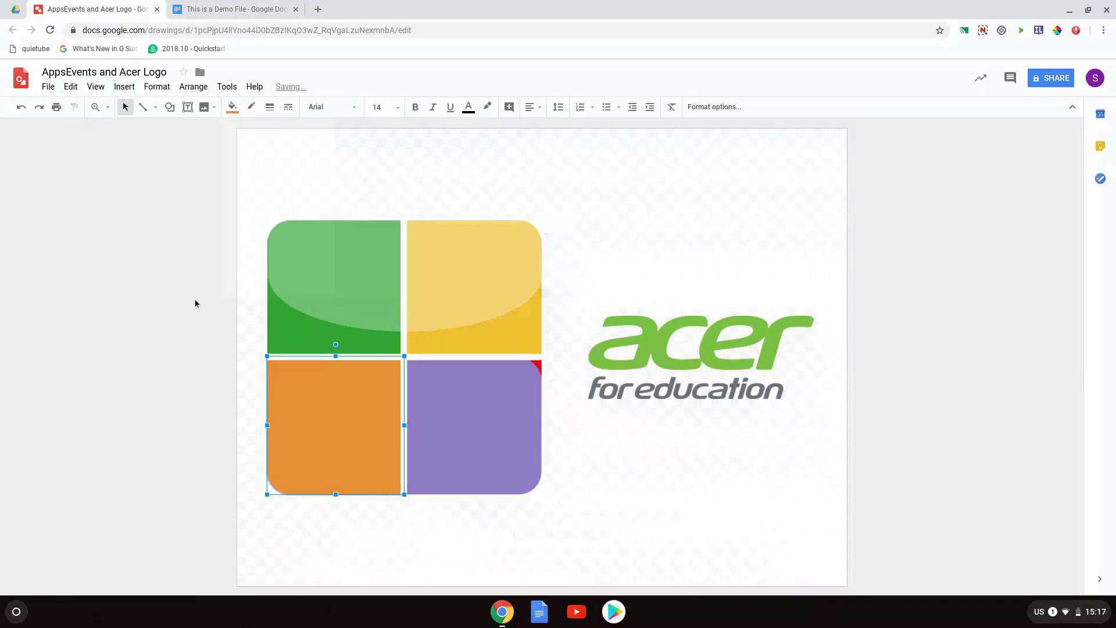
Step: Update the linked logo drawing in the demo document from its source
left_click(238, 12)
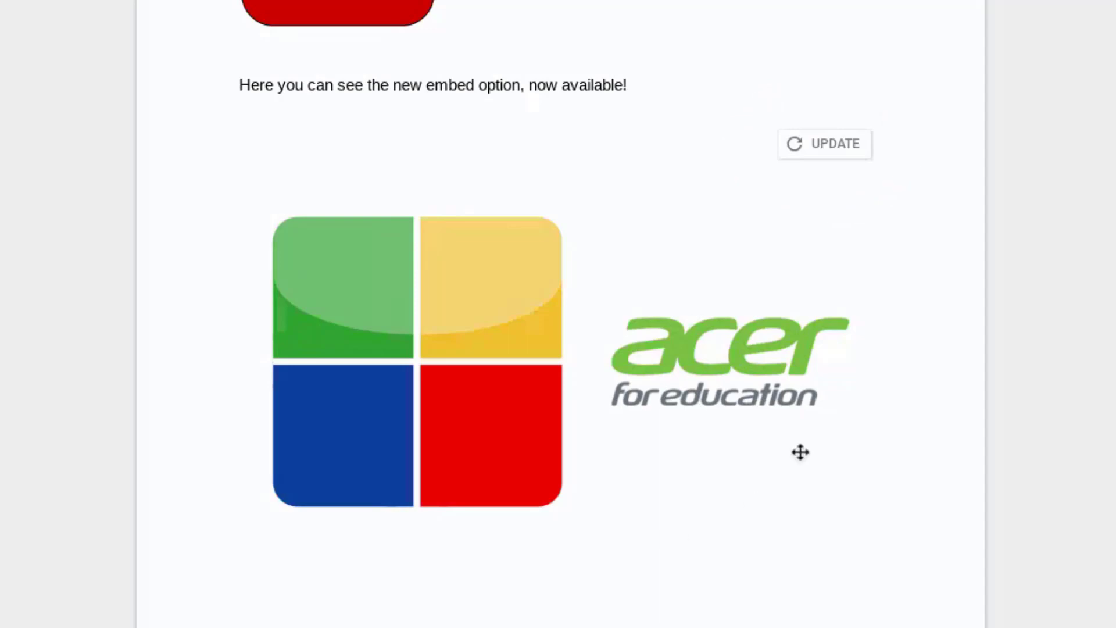
left_click(828, 150)
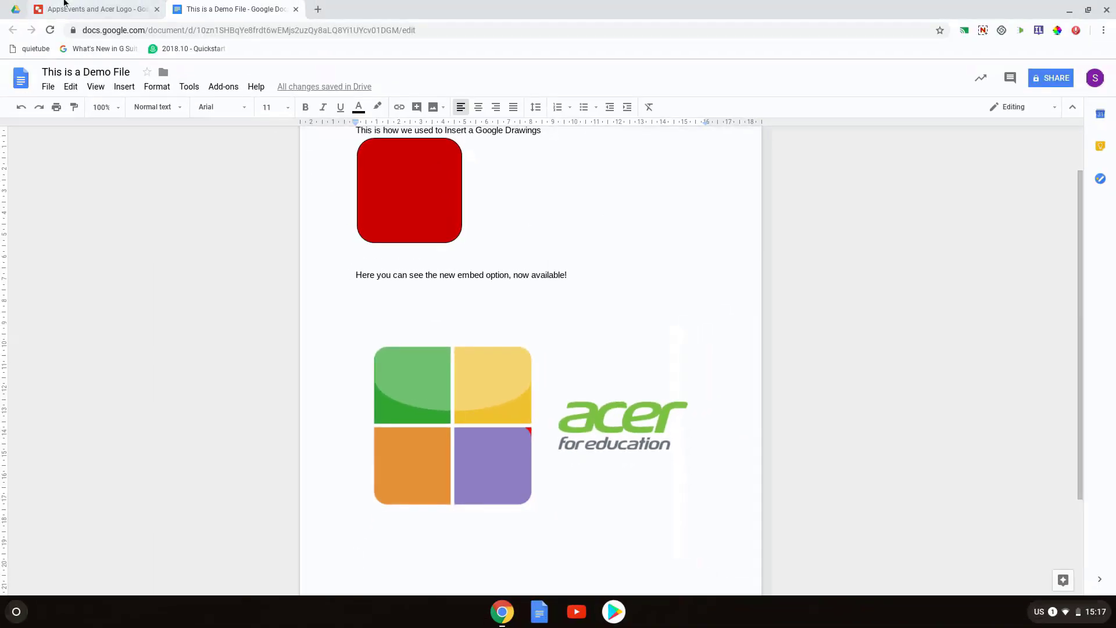
Step: Undo the purple and orange fills in the source logo drawing, and return to the demo document
left_click(119, 3)
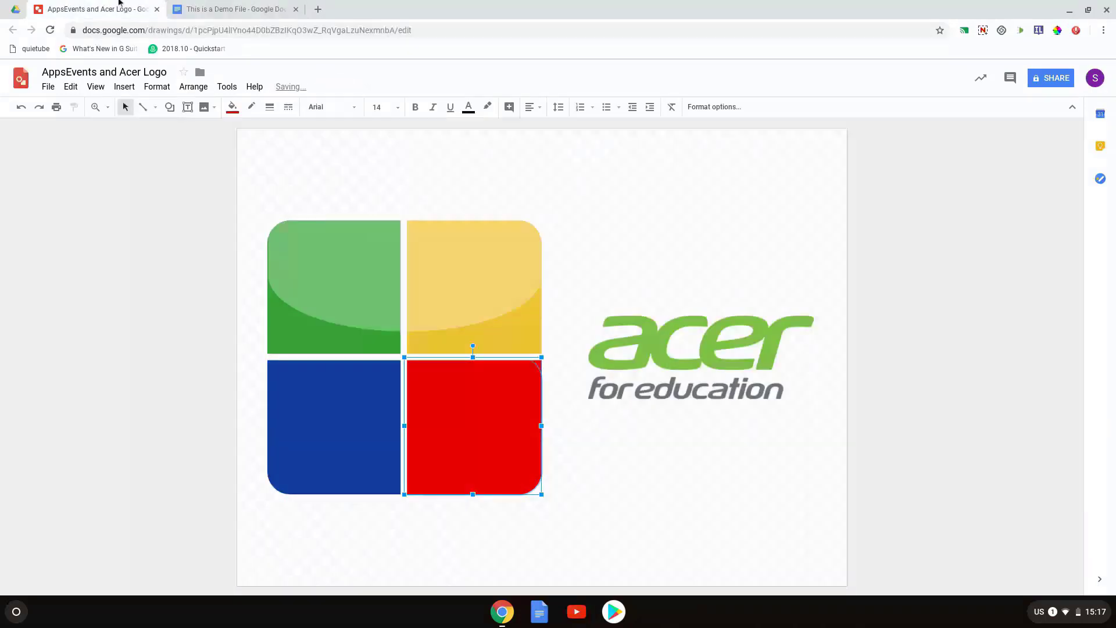
left_click(202, 5)
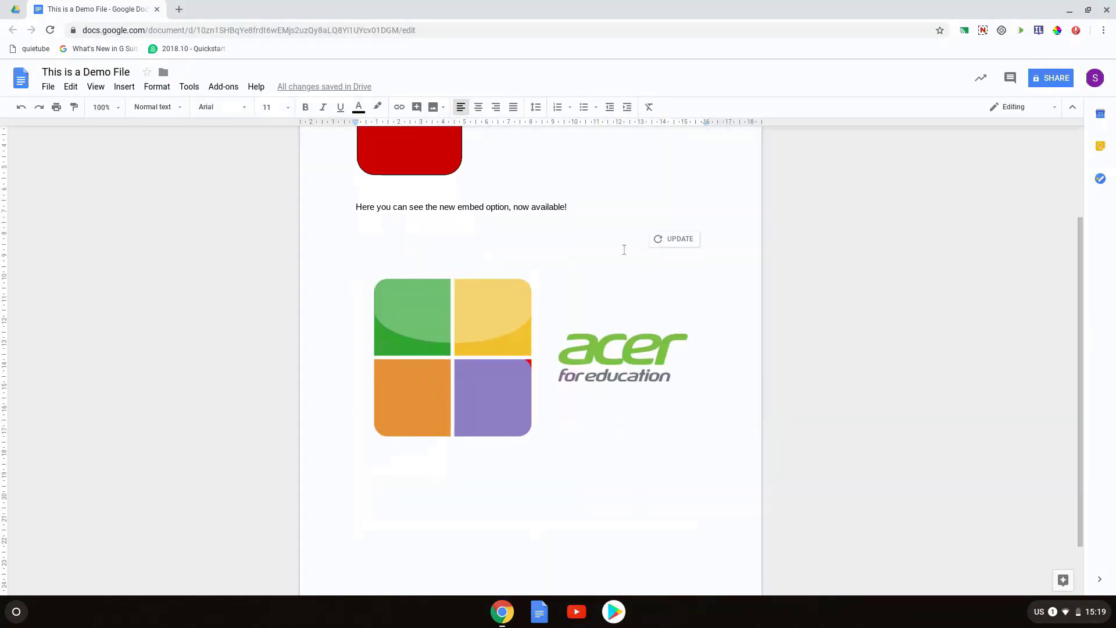
Step: Update the linked logo drawing to match its restored source colours, and display its link options
scroll(496, 212, "down", 1)
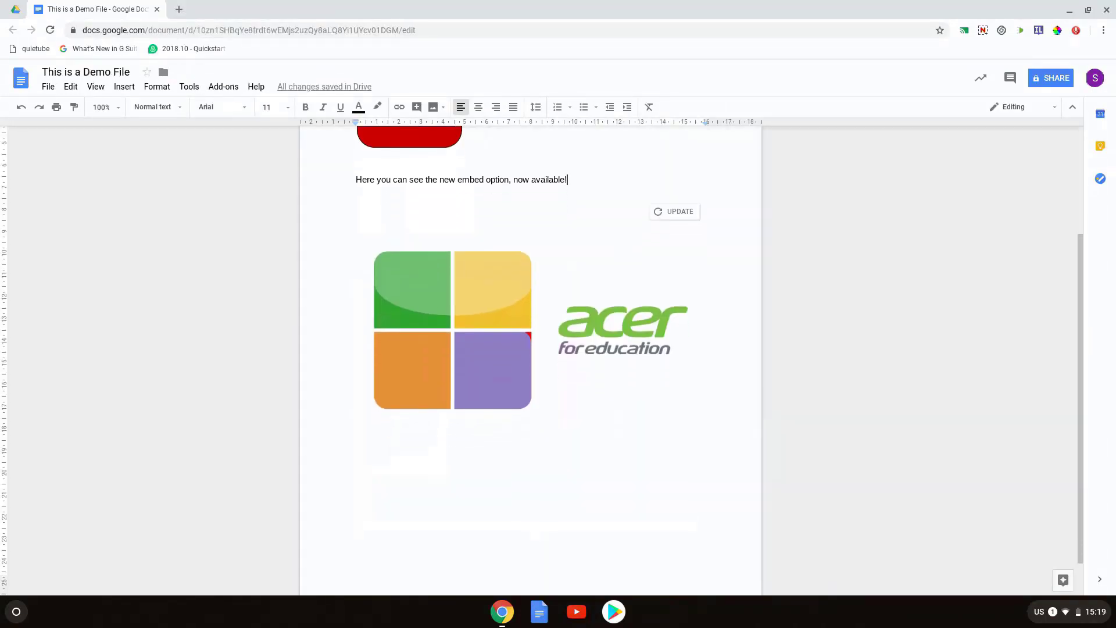
left_click(437, 191)
left_click(693, 212)
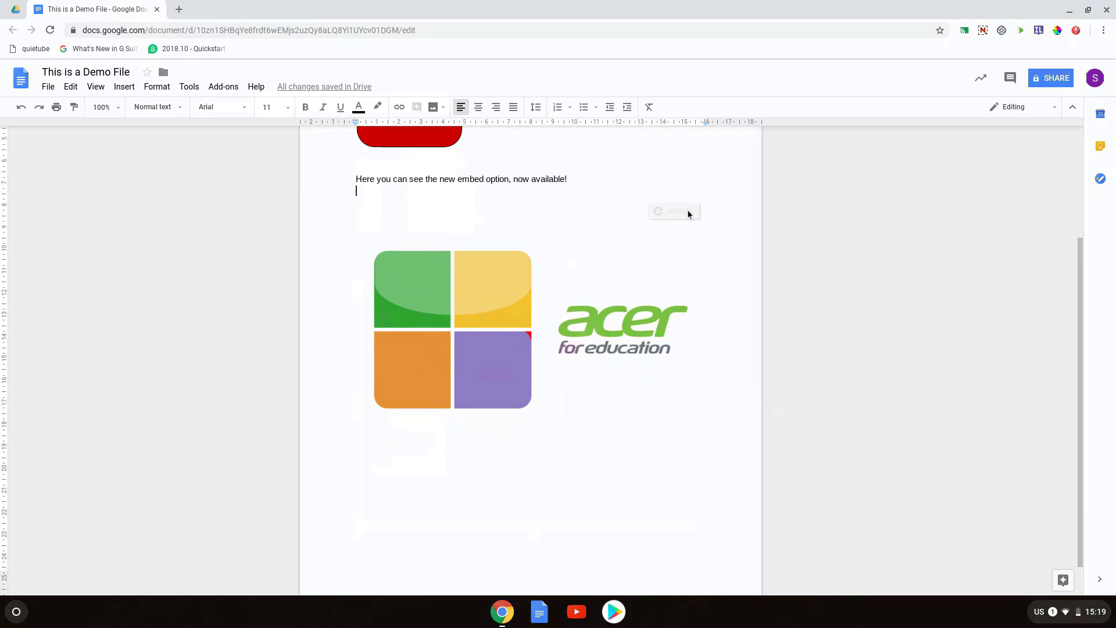
left_click(559, 307)
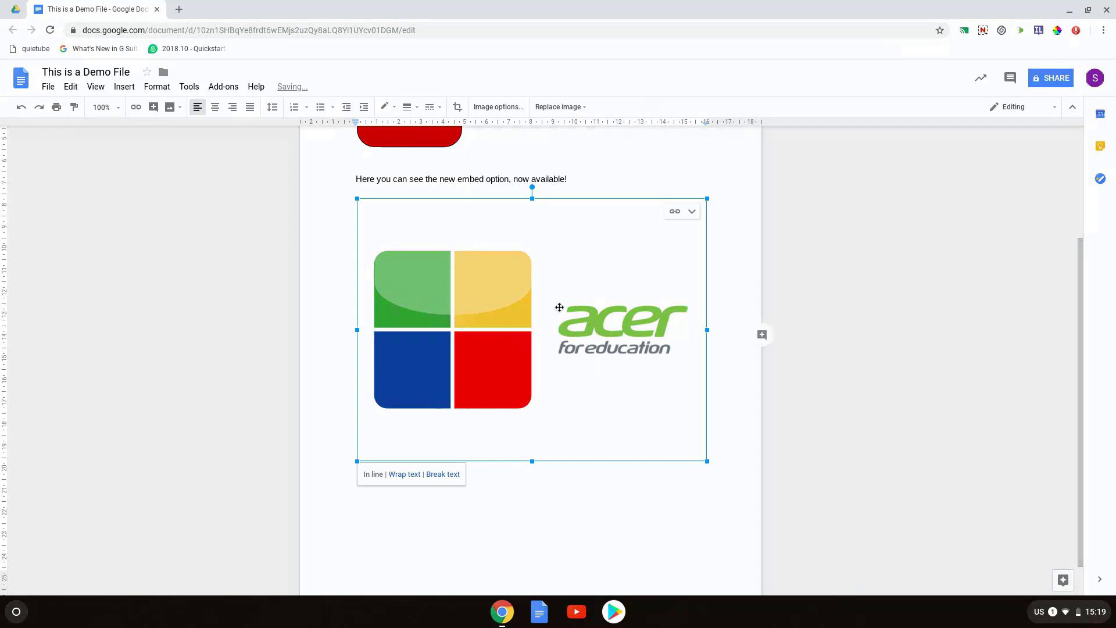
left_click(674, 213)
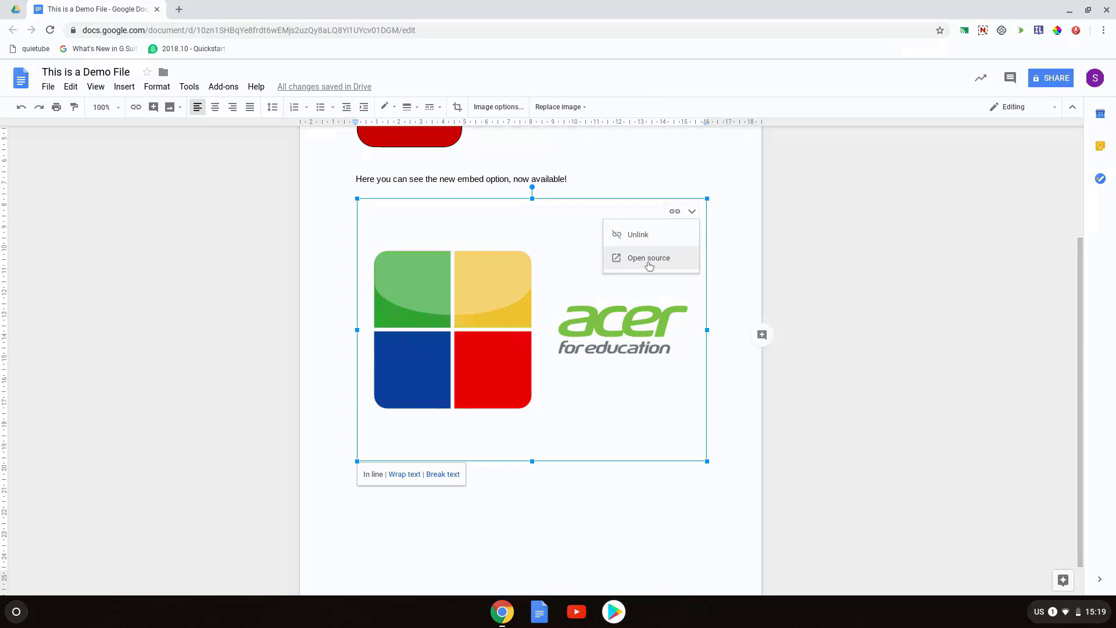
Step: Crop the blank space off the upper and lower edges of the linked logo drawing
double_click(514, 317)
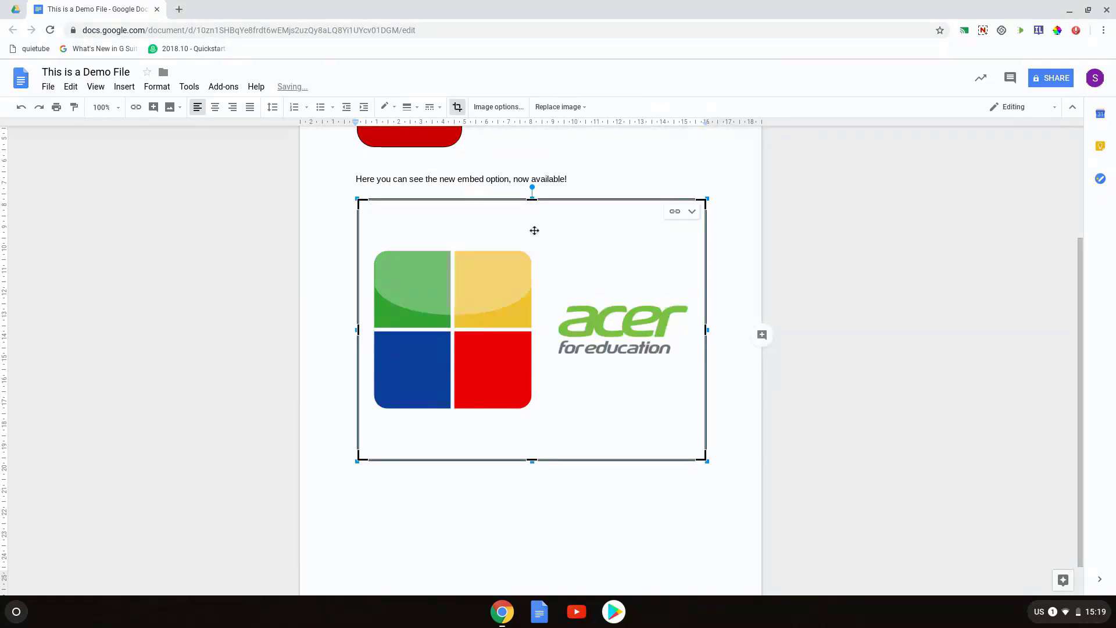
left_click_drag(531, 212, 532, 239)
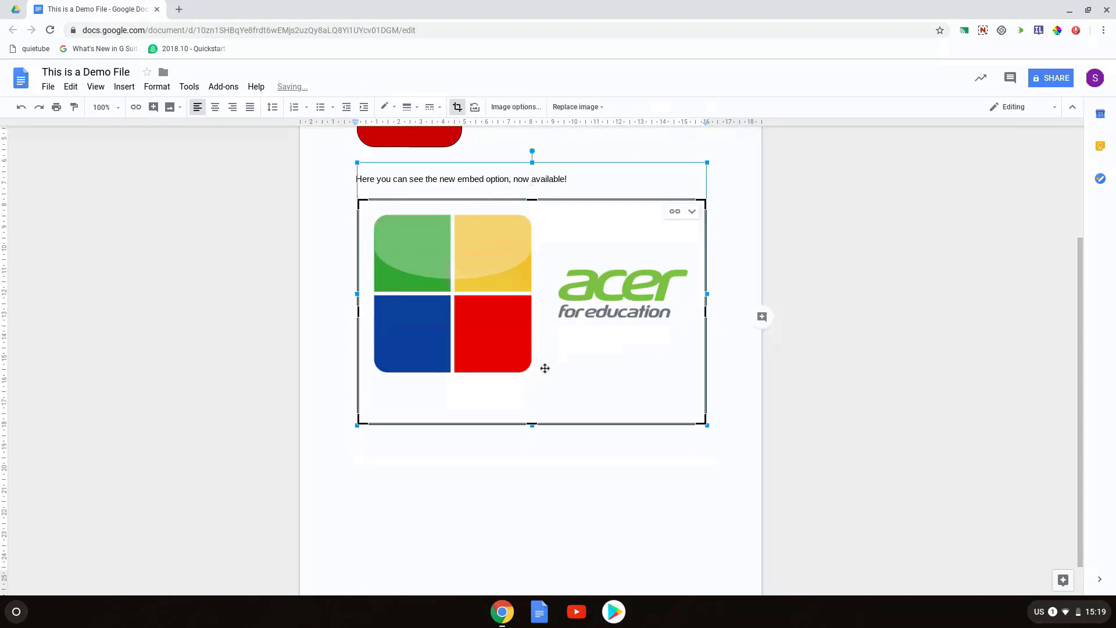
left_click_drag(535, 423, 545, 390)
key("Return")
Step: Open the inserted red rounded-square drawing in its drawing editor, save and close it, and deselect it
scroll(545, 390, "up", 3)
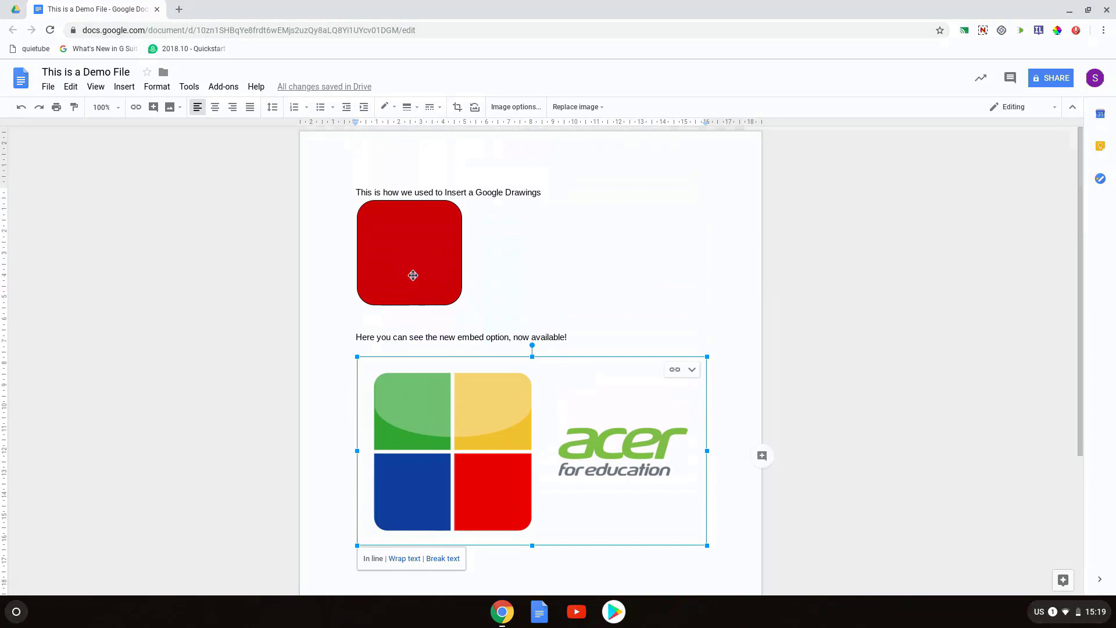
left_click(405, 258)
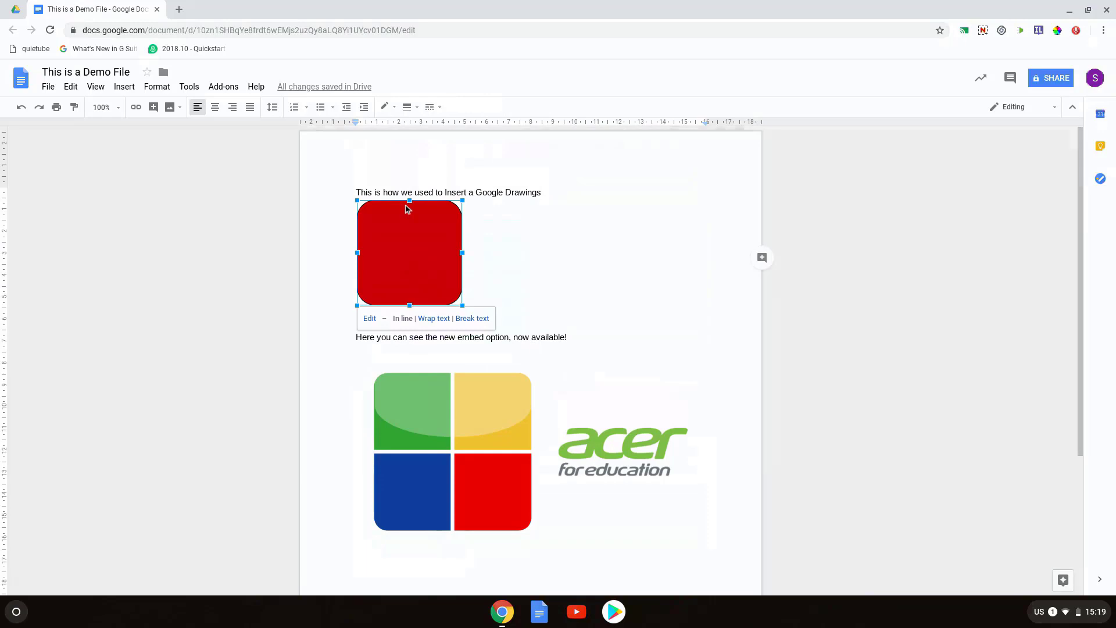
double_click(414, 241)
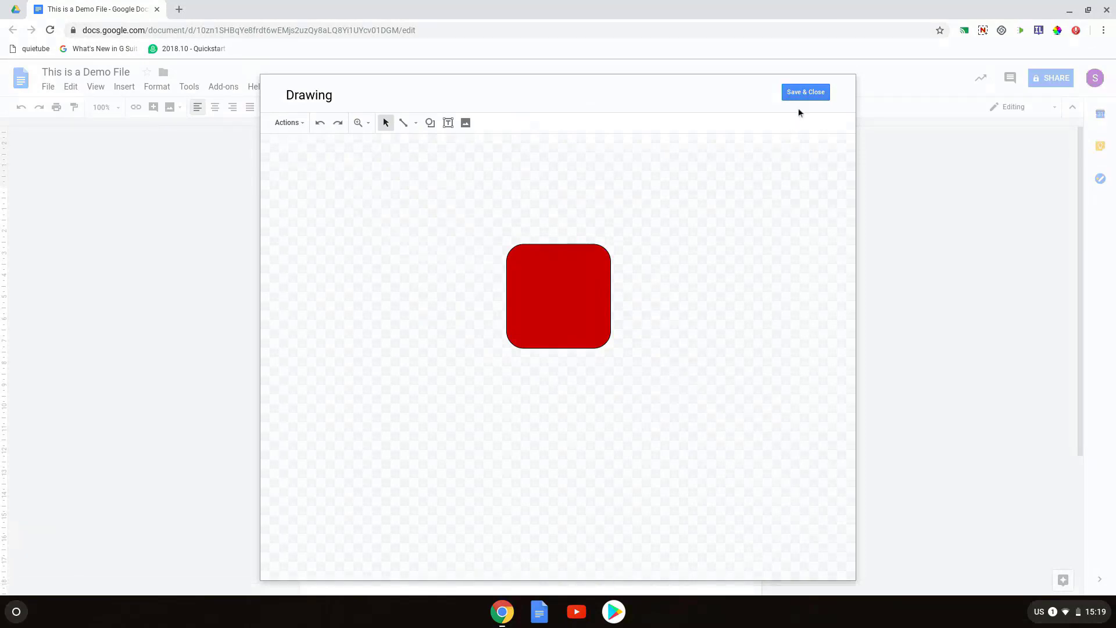
left_click(806, 92)
left_click(717, 358)
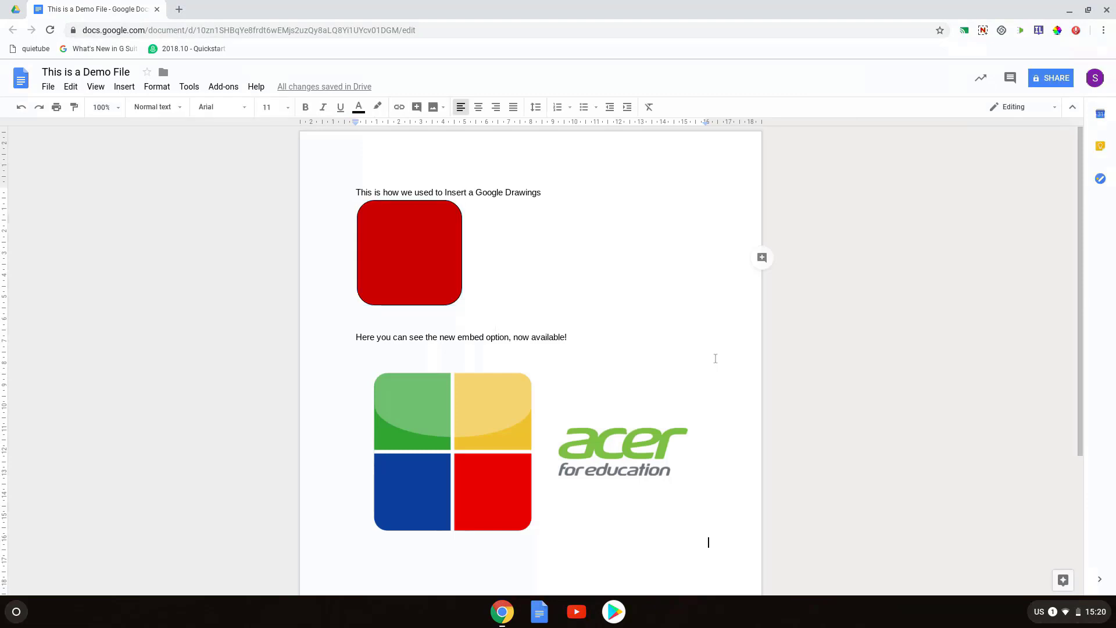